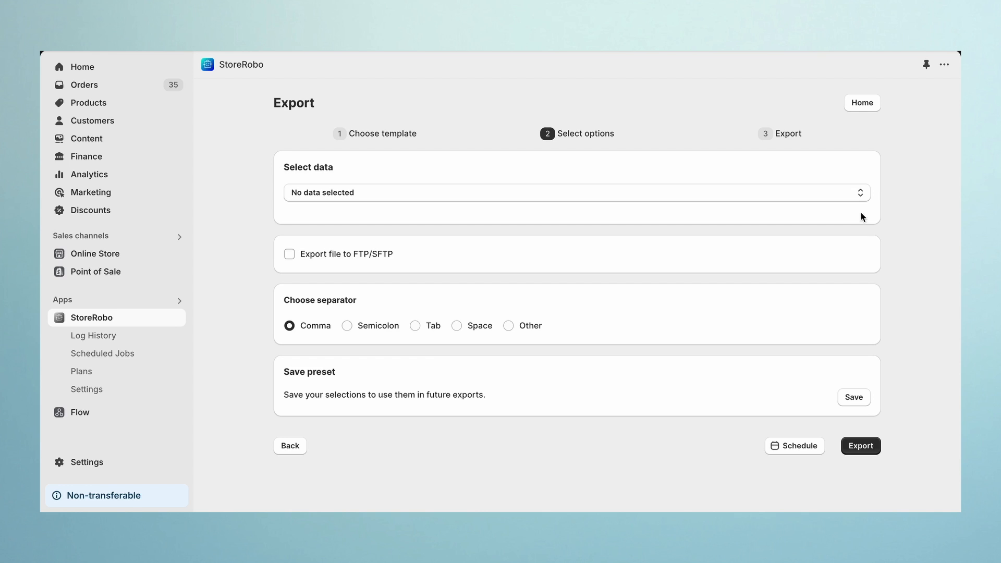
- Select Orders as the data to export
left_click(860, 196)
left_click(819, 394)
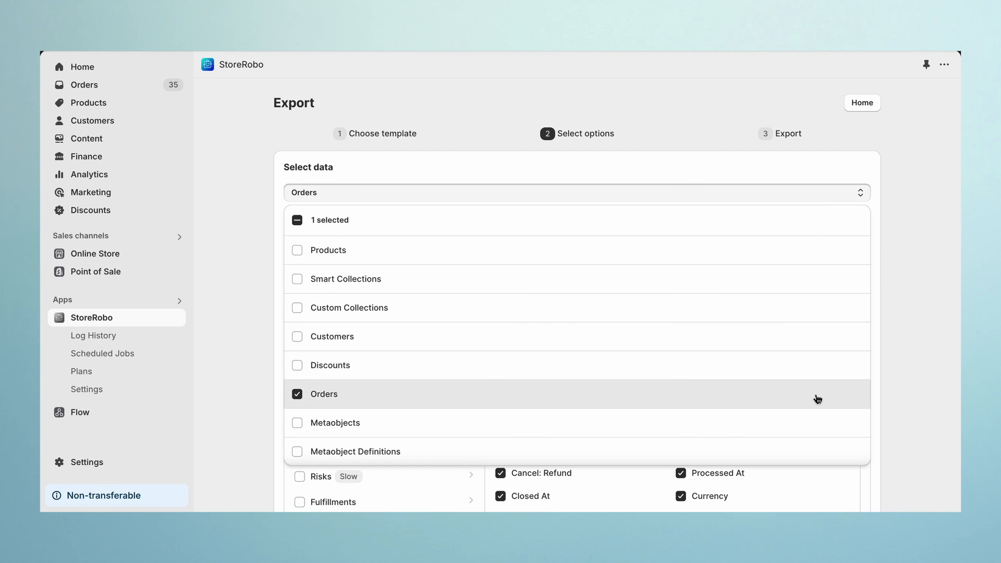
scroll(819, 397, "down", 5)
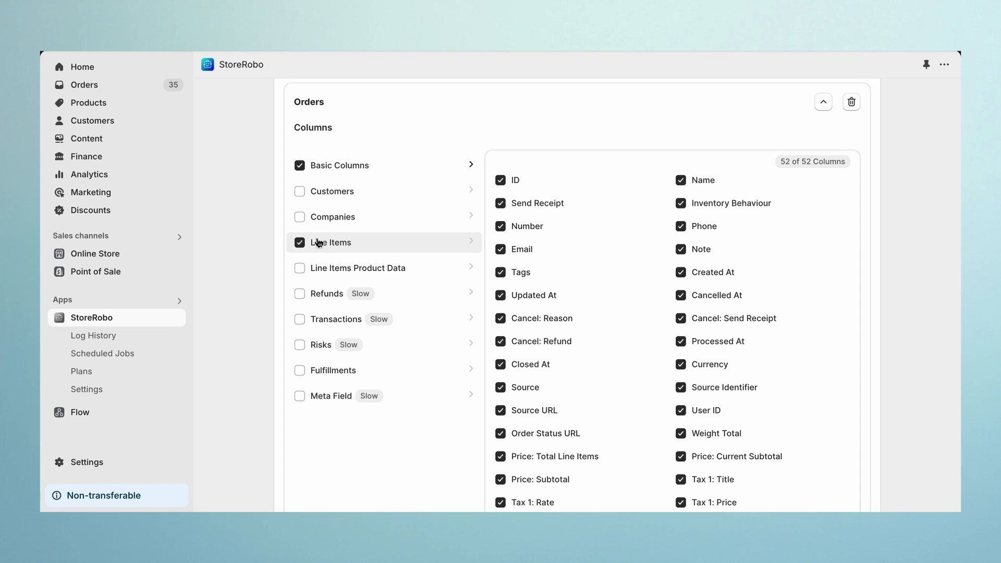
- Include the Fulfillments column group and review the Basic Columns, Line Items and Fulfillments column lists
left_click(301, 371)
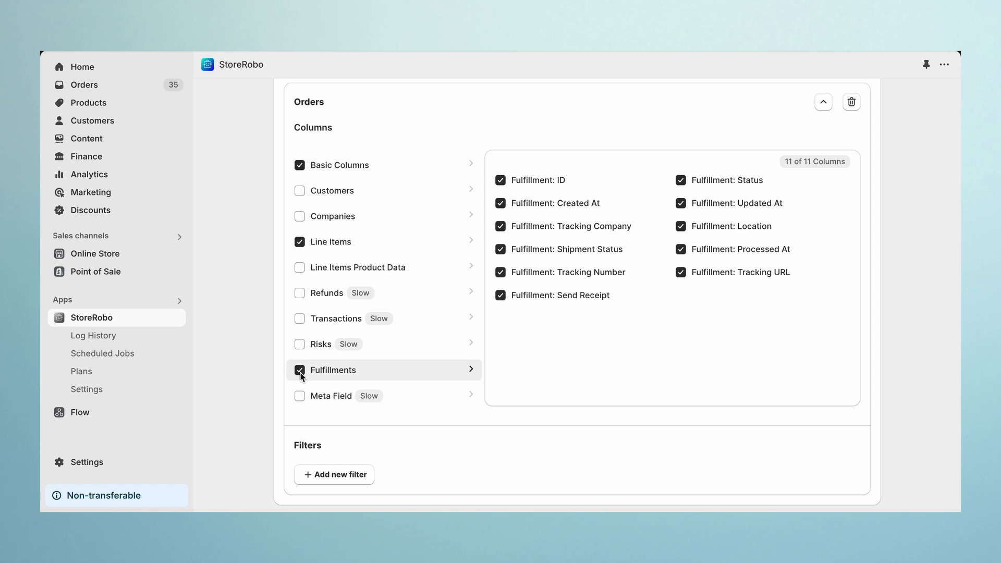
left_click(370, 173)
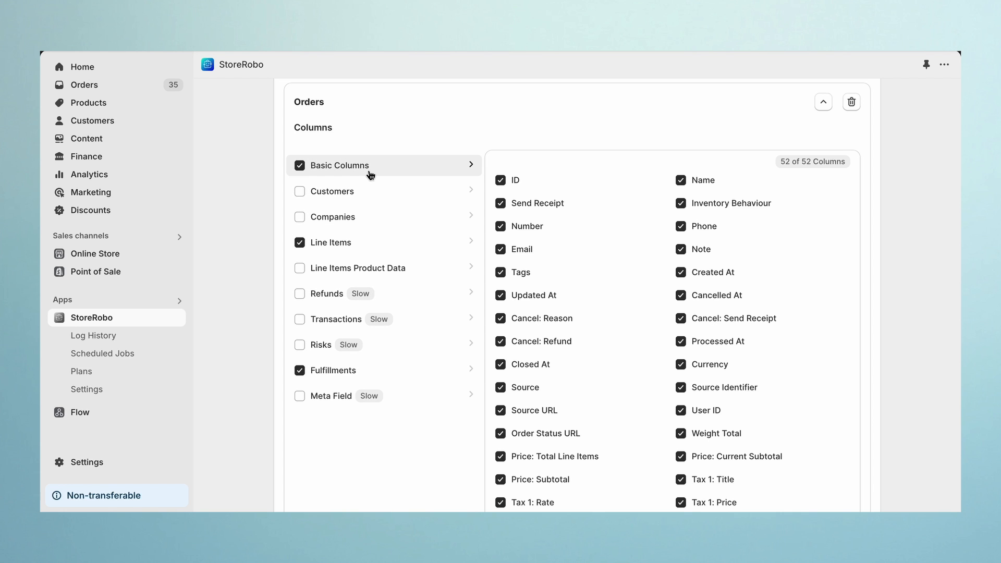
left_click(366, 245)
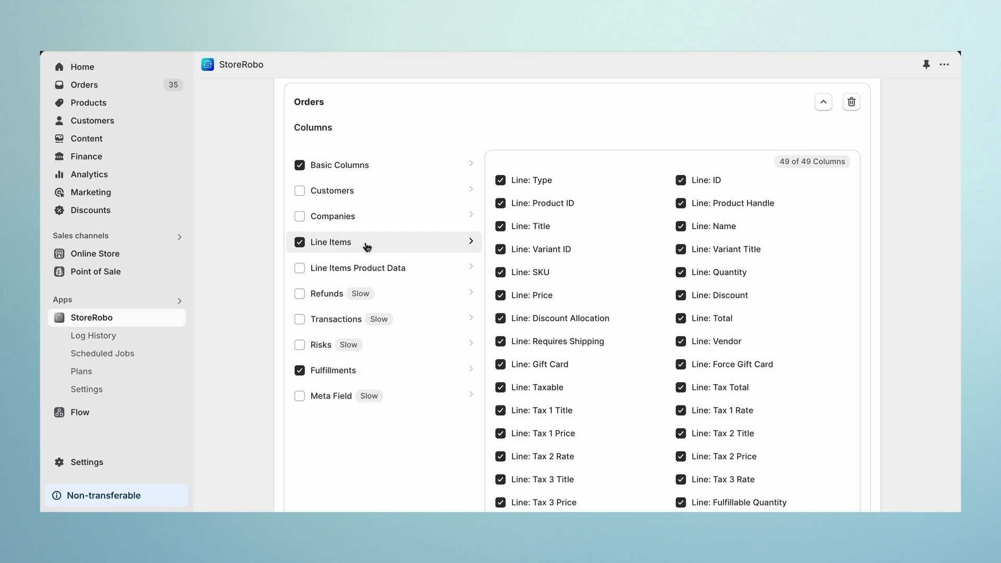
left_click(367, 374)
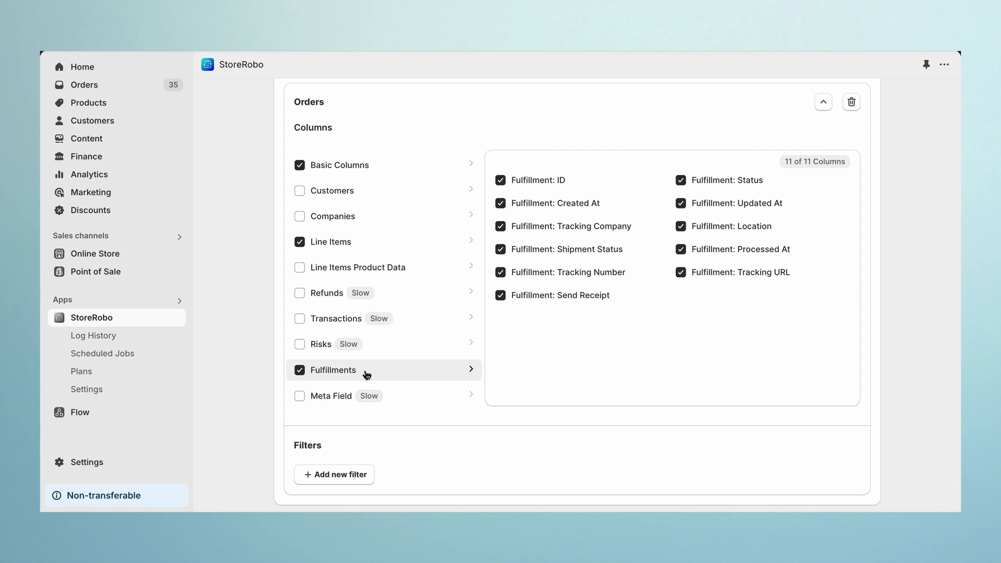
left_click(341, 177)
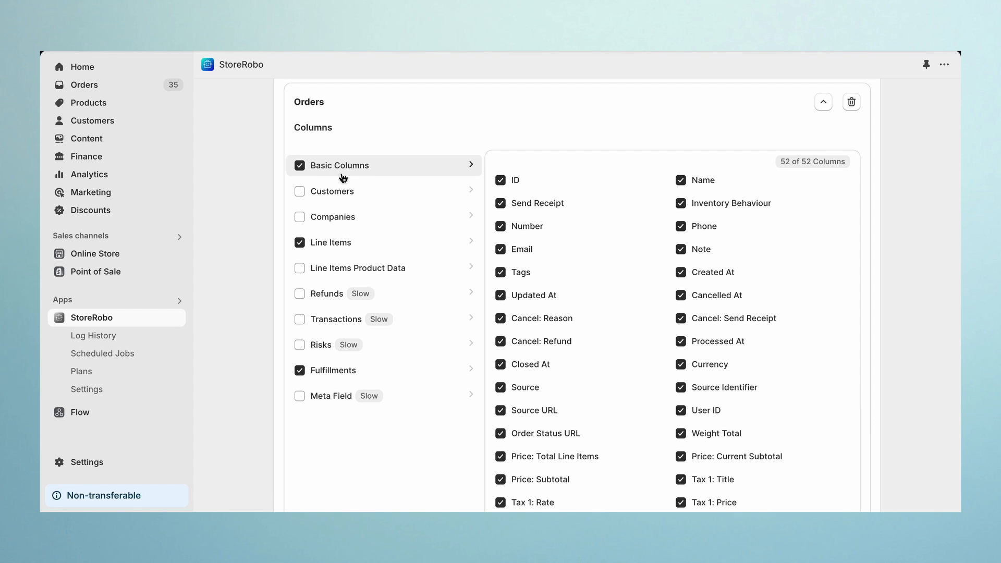
- Limit the Basic Columns to ID and the Line Items columns to Line: Type
left_click(302, 170)
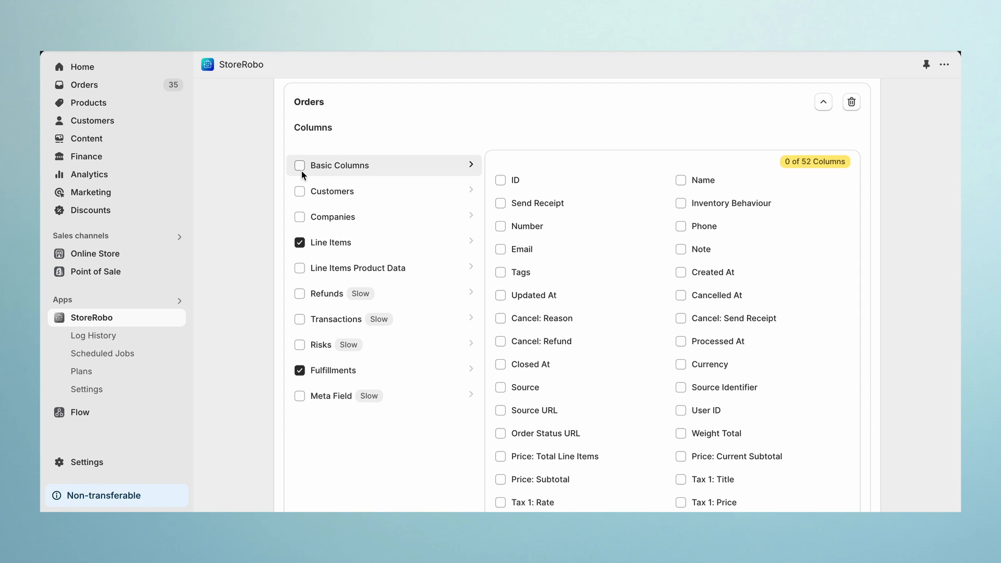
left_click(500, 180)
left_click(303, 245)
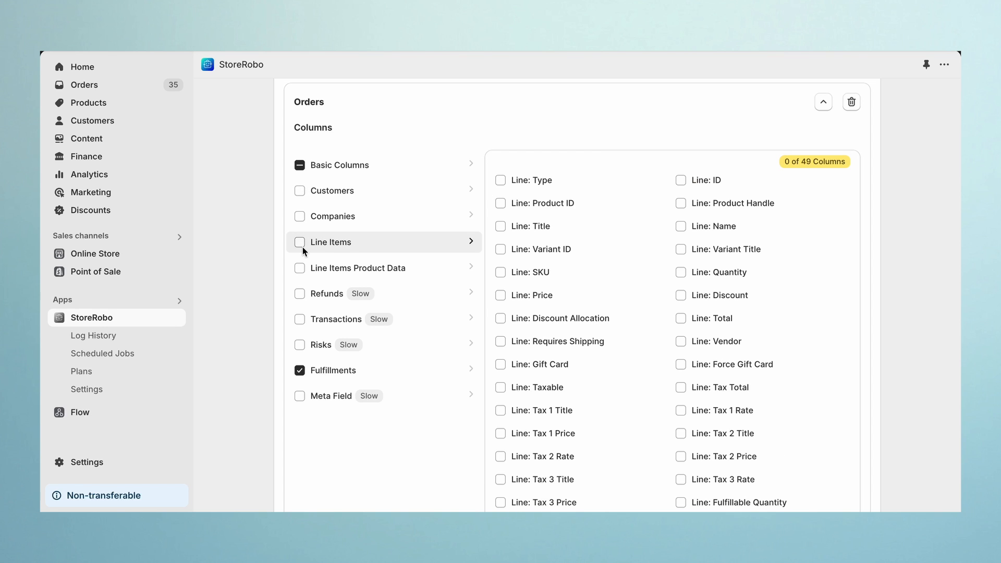
left_click(502, 181)
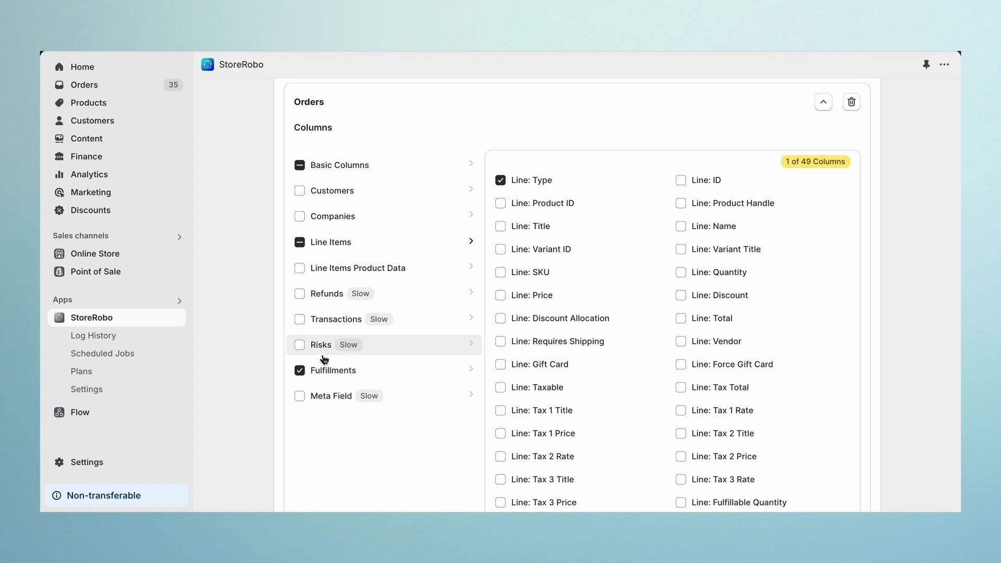
- Clear the Fulfillments columns and select Status, Tracking Company, Location, Shipment Status, Tracking Number, Send Receipt and Processed At
left_click(301, 371)
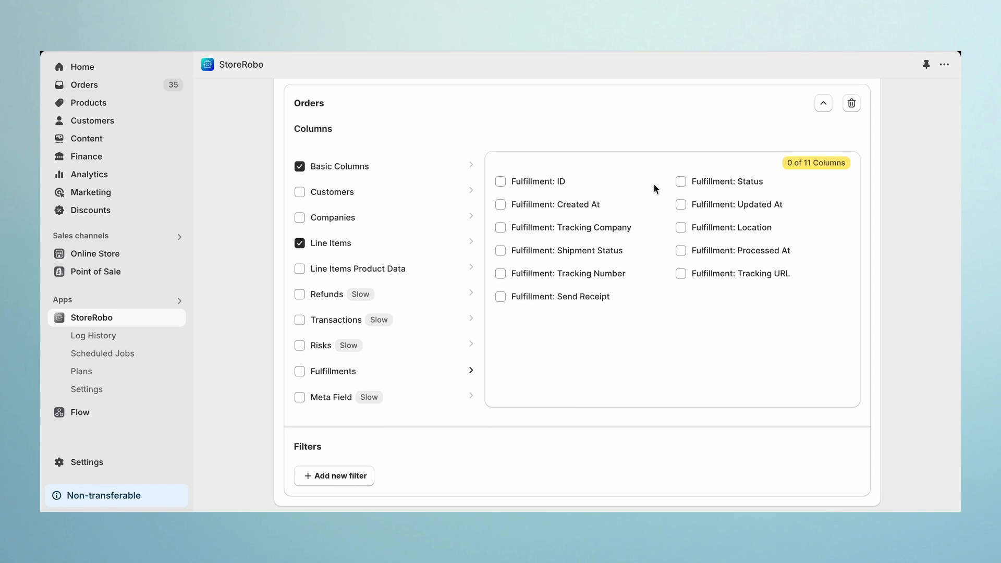
left_click(679, 185)
left_click(501, 229)
left_click(505, 255)
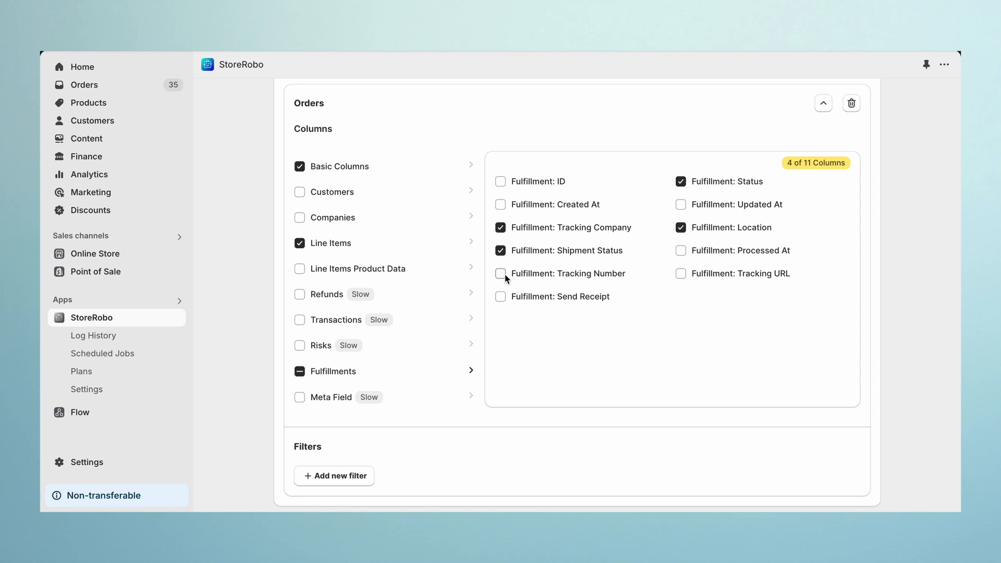
left_click(505, 274)
left_click(504, 299)
left_click(678, 255)
- Add an ID filter set to equal any of the pasted order IDs
scroll(680, 276, "down", 5)
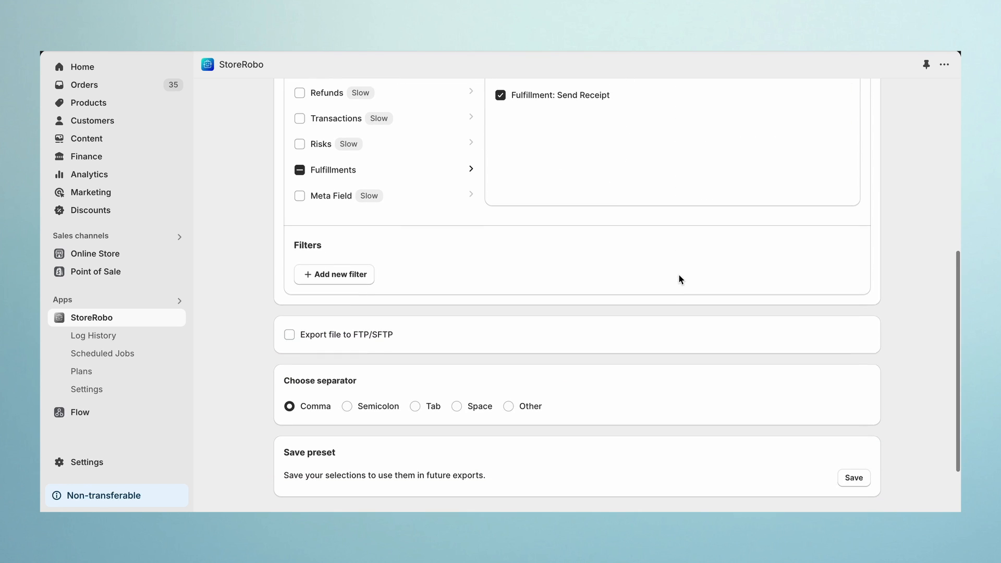
left_click(358, 255)
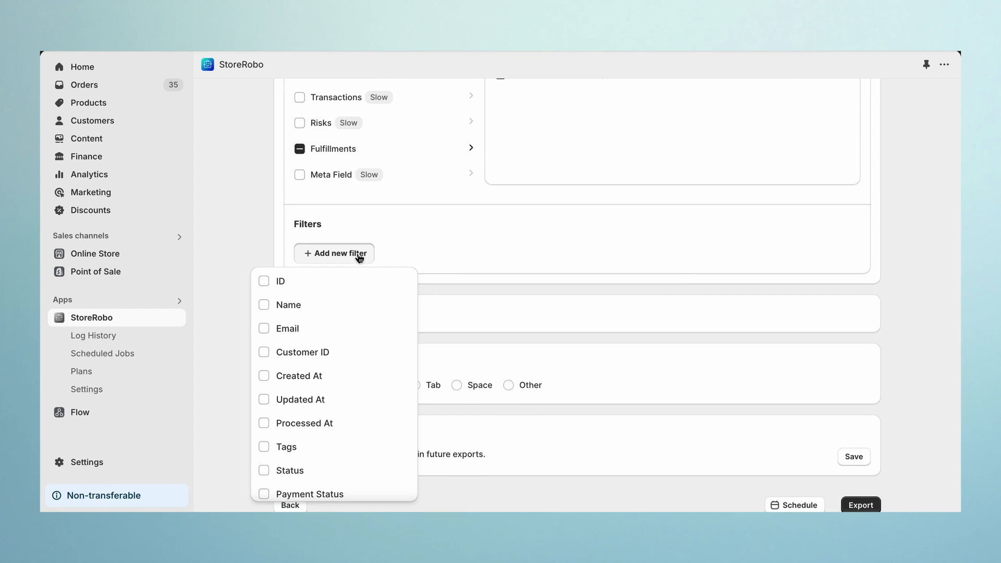
left_click(312, 280)
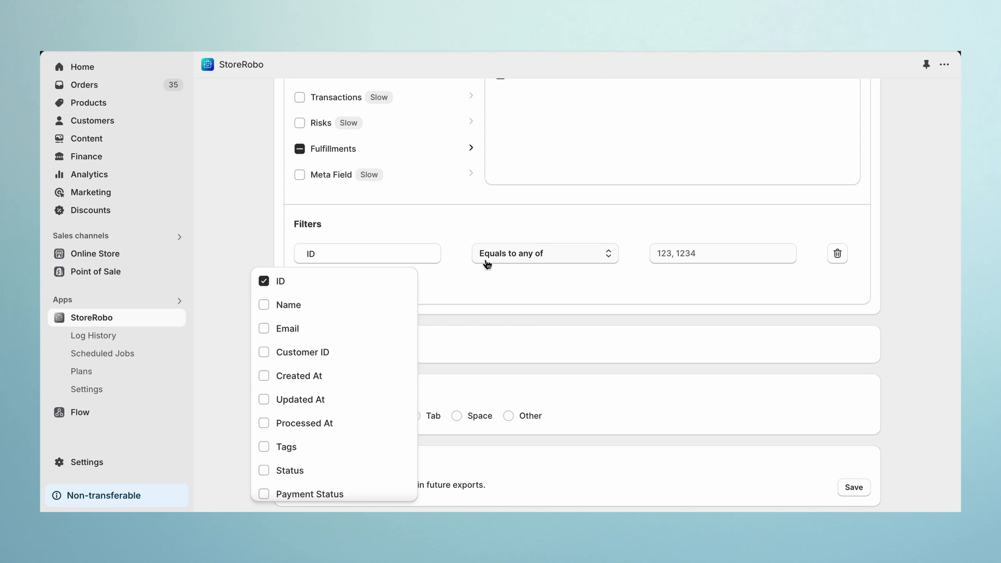
left_click(661, 254)
key("ctrl+v")
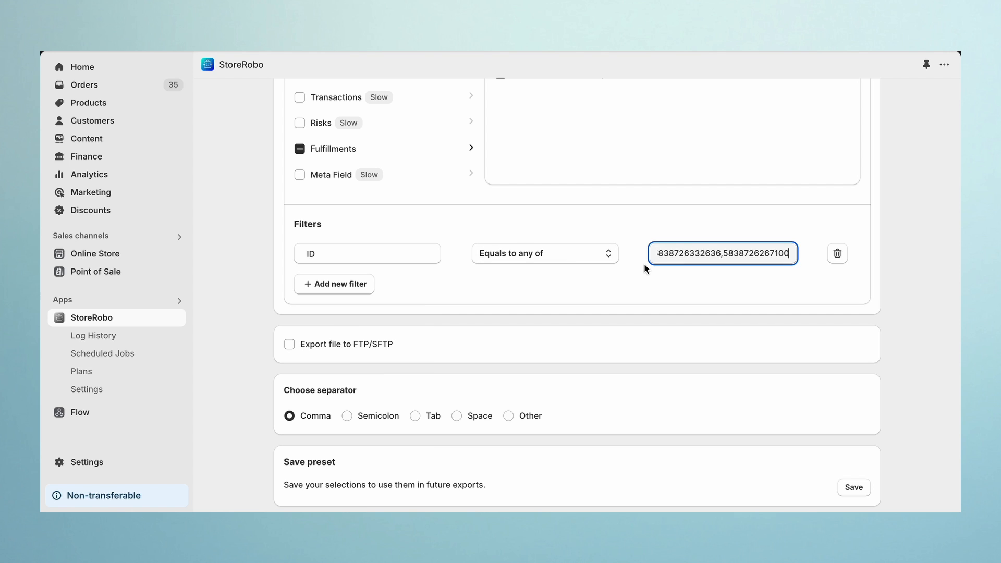
- Run the export and download the exported file
left_click(647, 271)
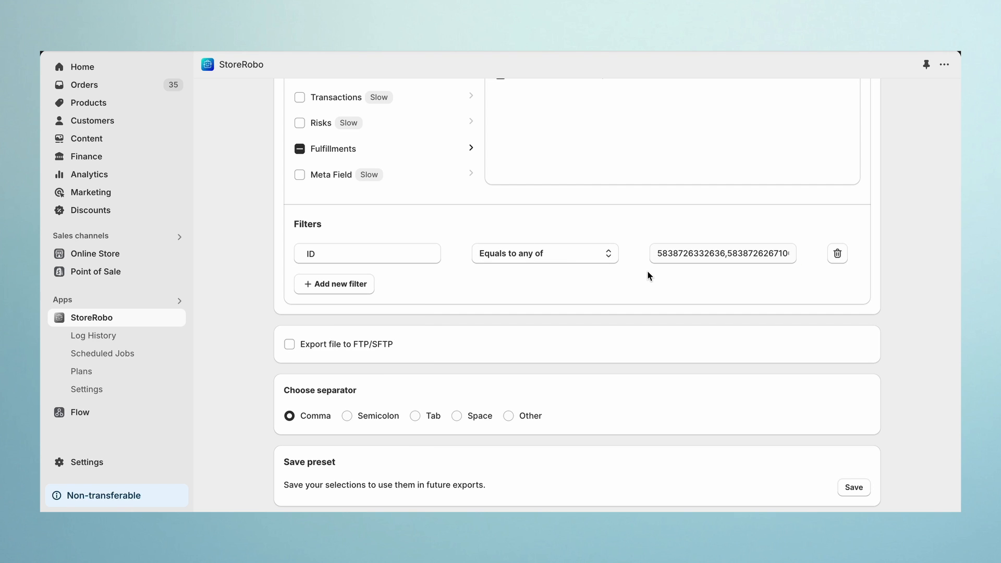
scroll(886, 271, "down", 2)
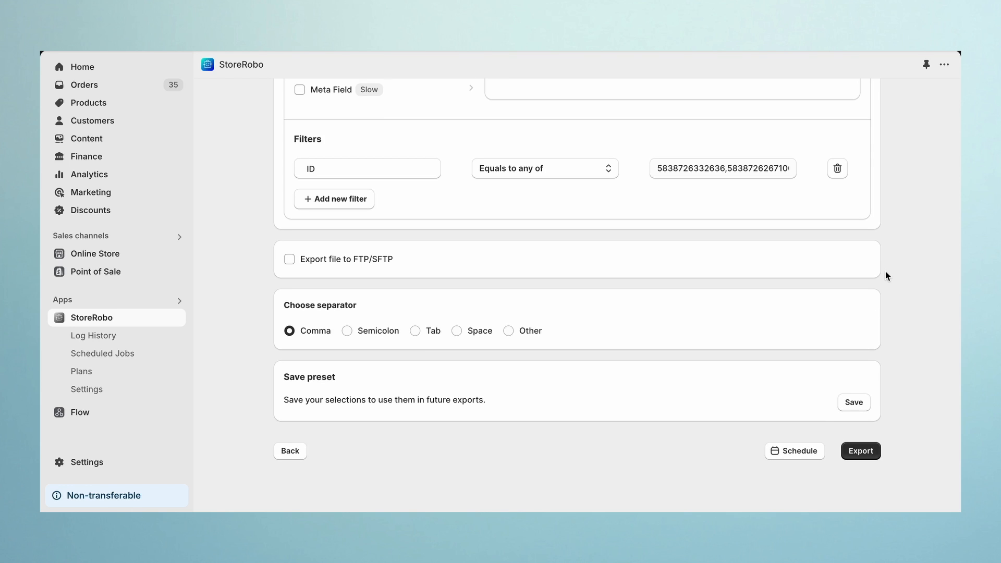
left_click(876, 454)
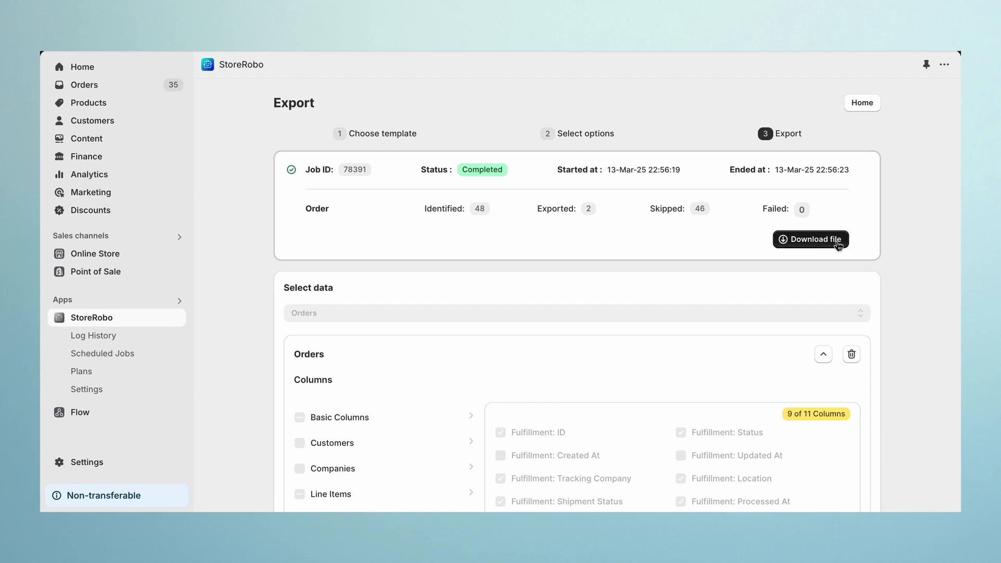
left_click(838, 241)
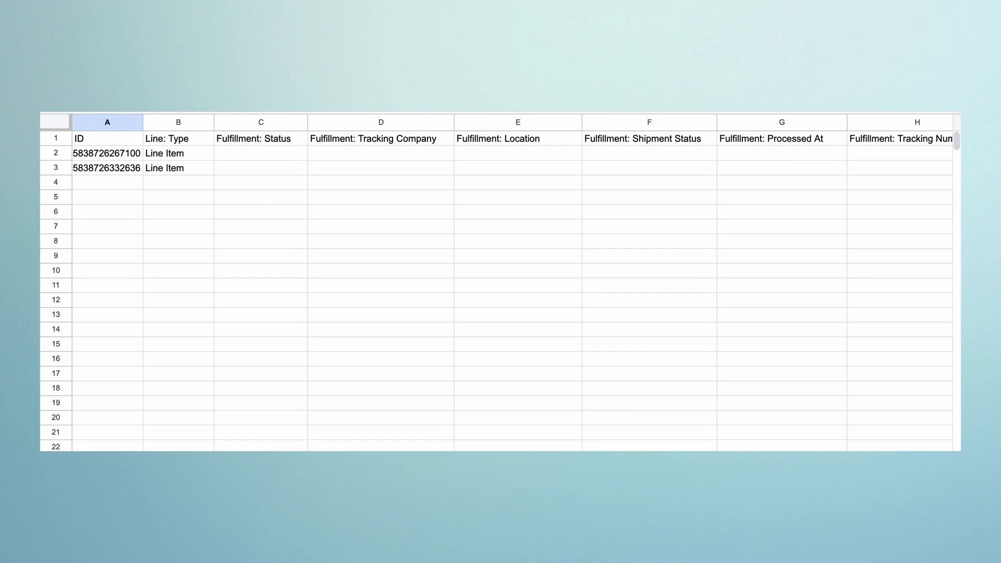
- Fill row 2 with Fulfillment Line, SUCCESS, AMPX and Shop Location in the Line: Type through Location columns
left_click(208, 157)
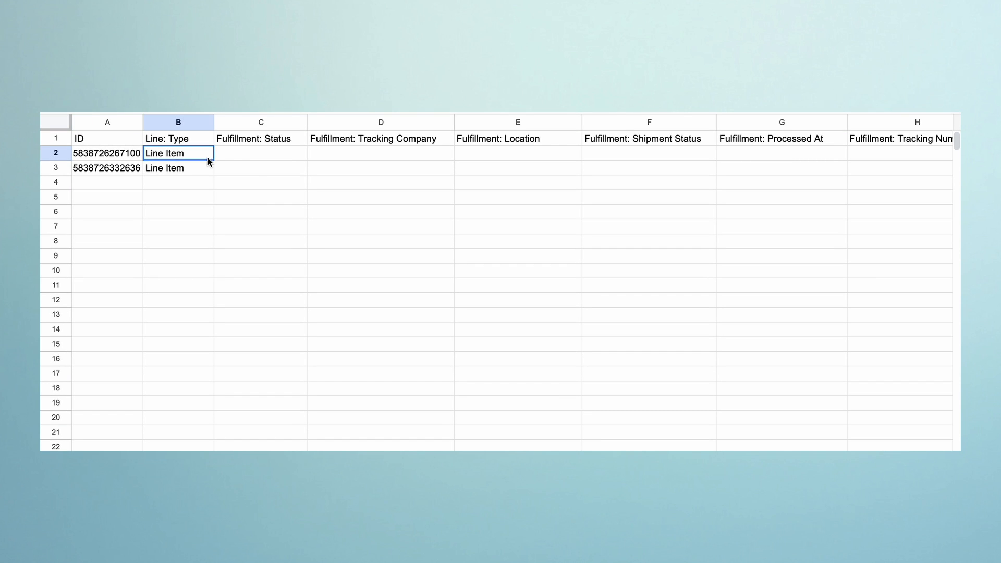
type("Fulfillment Line")
left_click(304, 159)
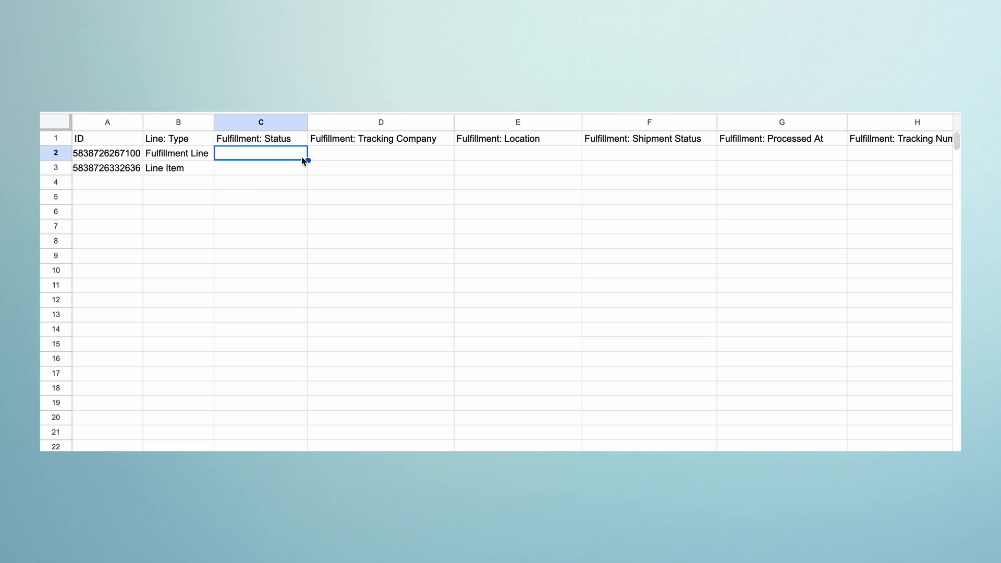
type("SUCCESS")
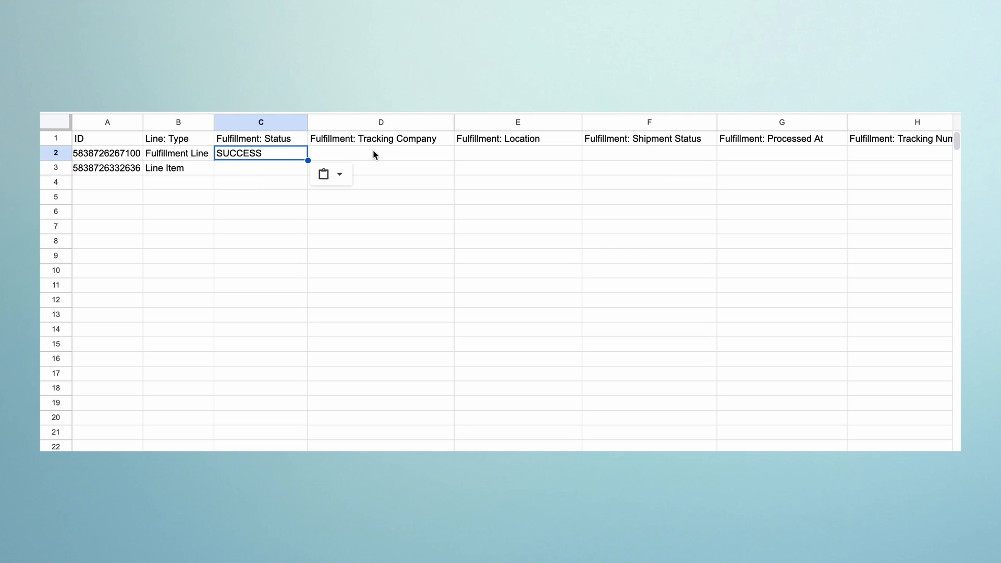
left_click(446, 158)
type("AMPX")
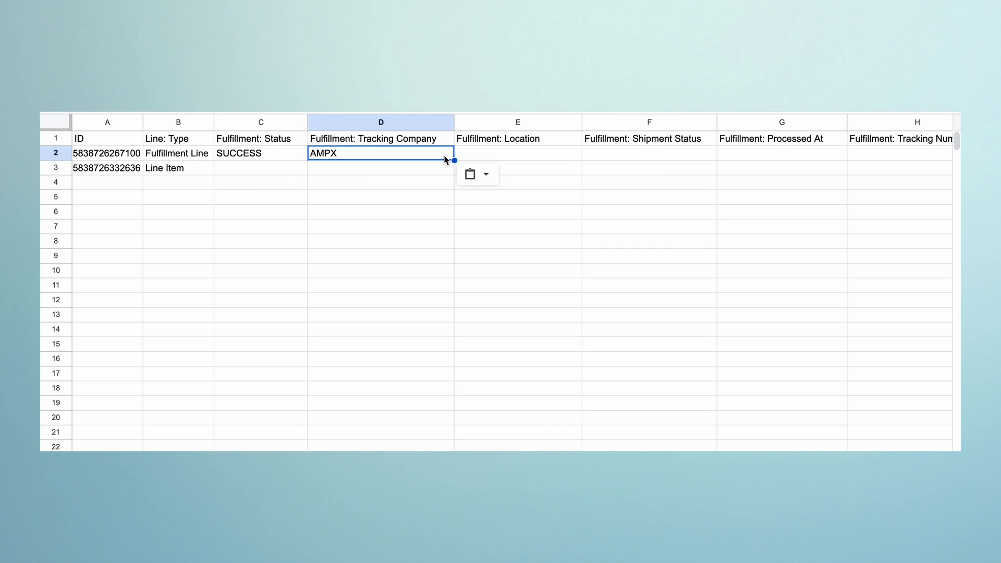
left_click(565, 157)
type("Shop Location")
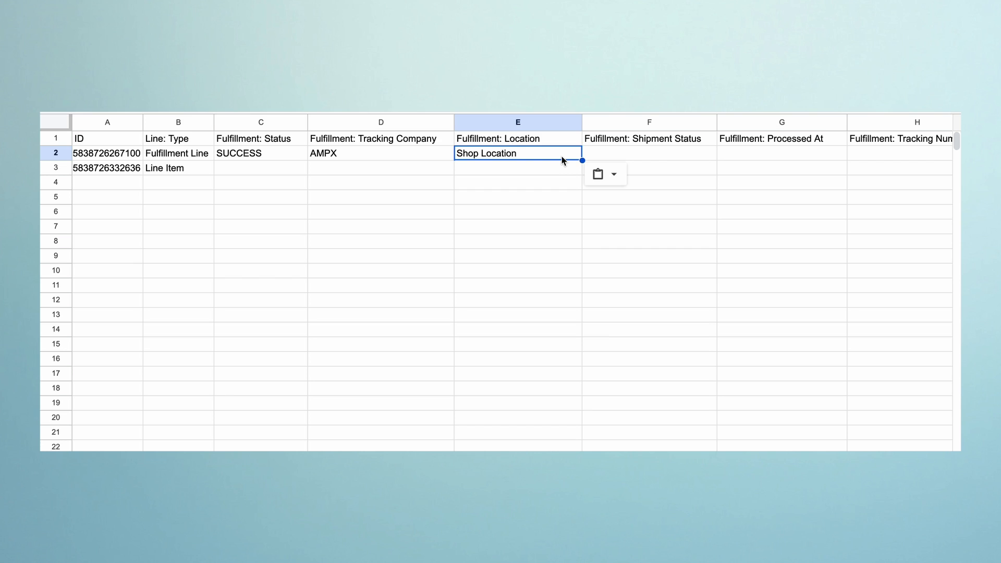
- Paste Delivered, 2024-11-06T05:29:41Z and 12345678 into row 2's Shipment Status, Processed At and Tracking Number cells
left_click(682, 158)
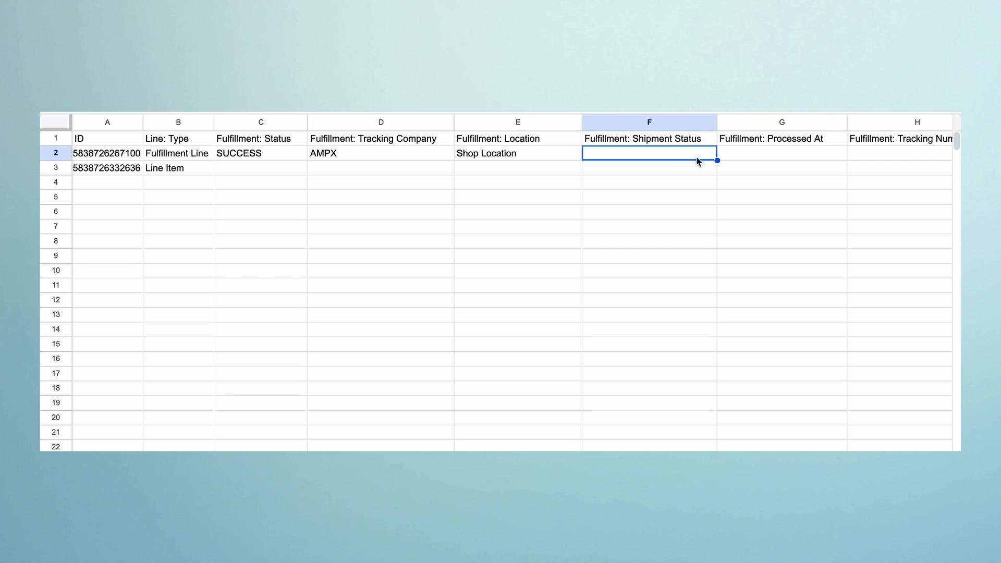
type("Delivered")
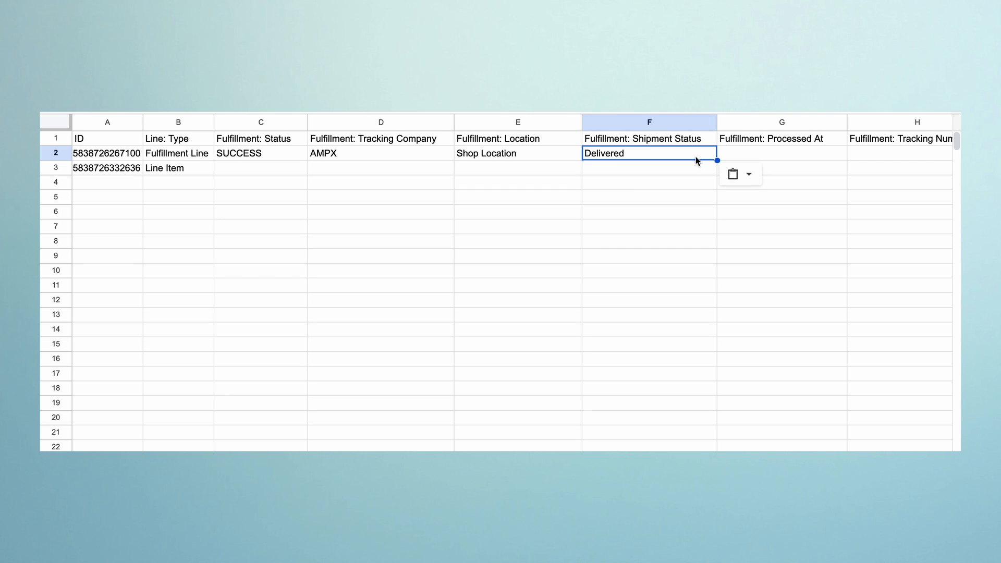
scroll(697, 159, "right", 5)
left_click(697, 158)
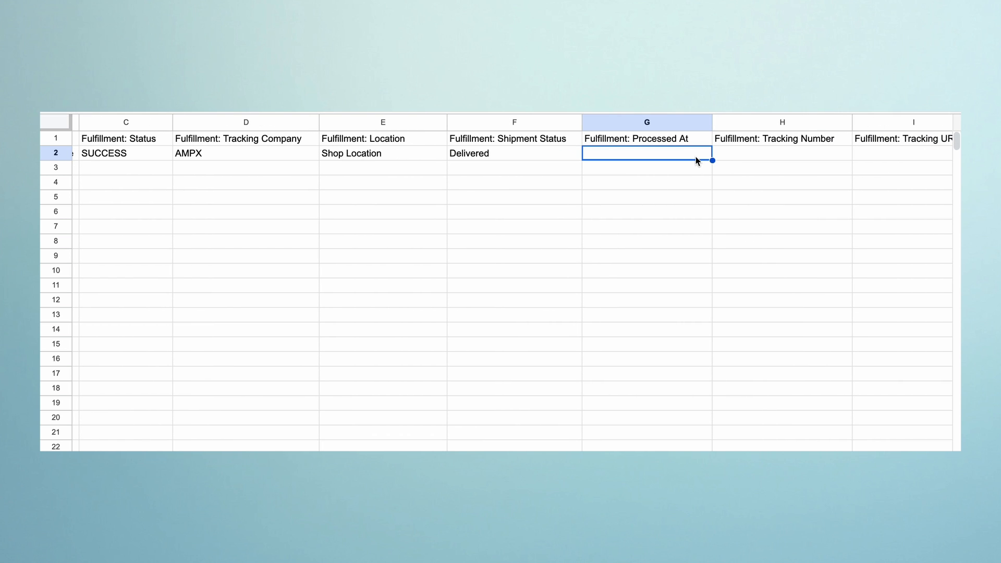
type("2024-11-06T05:29:41Z")
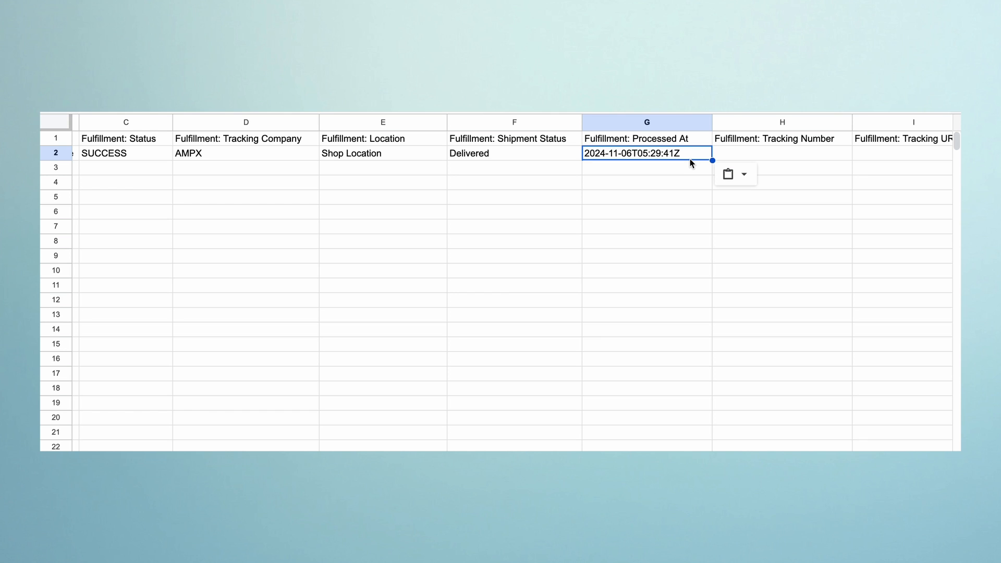
scroll(690, 159, "right", 3)
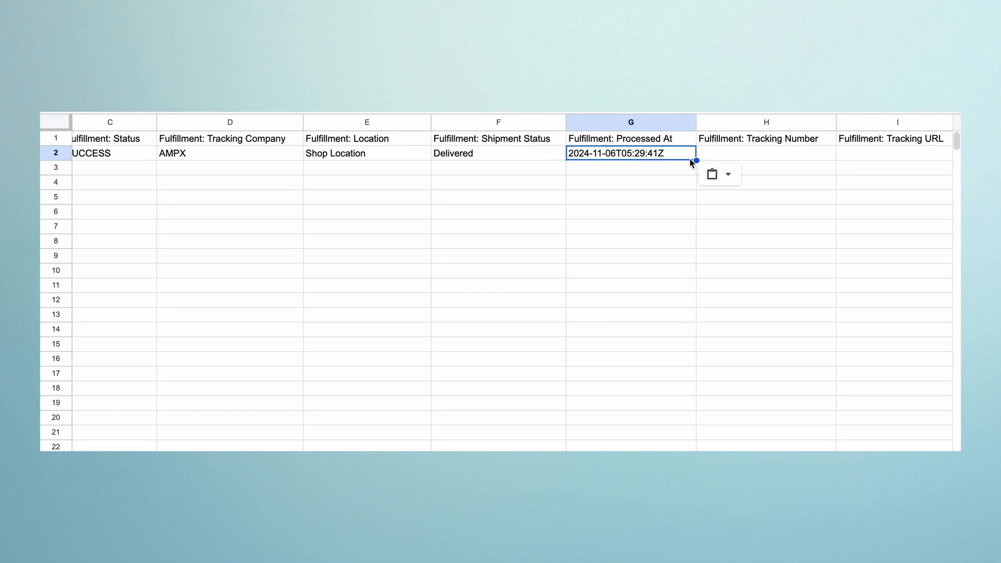
left_click(690, 159)
type("12345678")
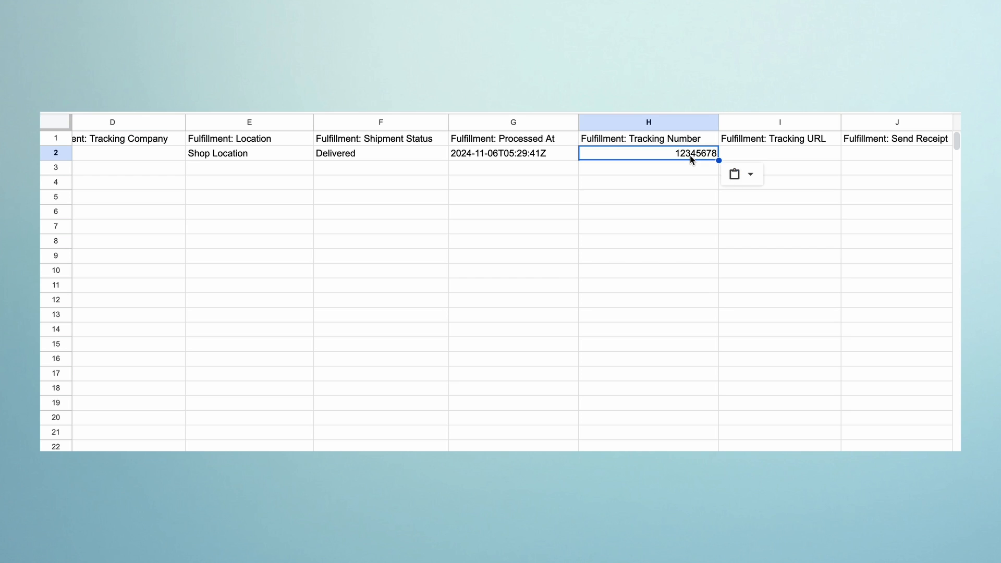
- Paste the tracking URL and TRUE into row 2's Tracking URL and Send Receipt cells
scroll(690, 156, "right", 3)
left_click(690, 157)
key("ctrl+v")
left_click(790, 156)
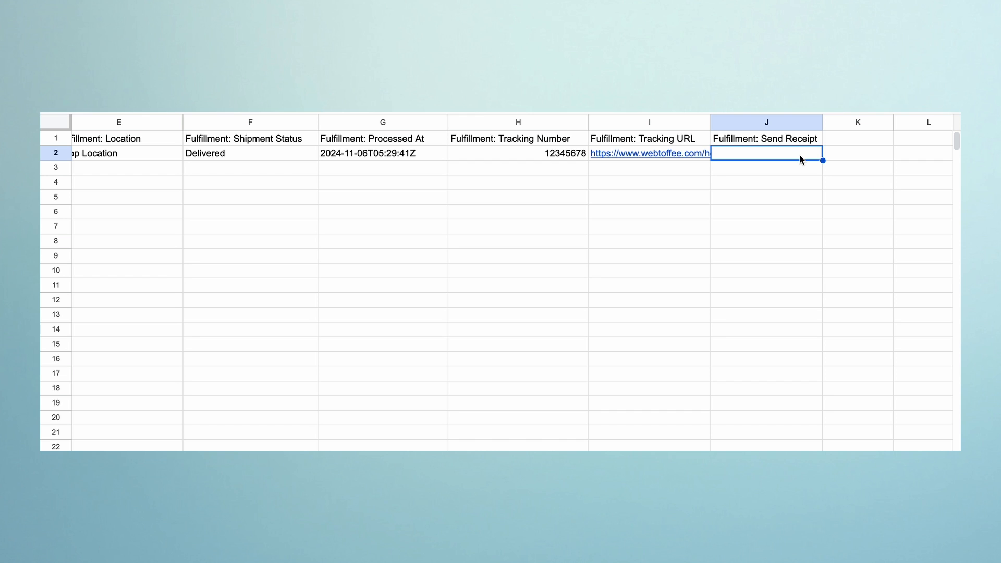
type("TRUE")
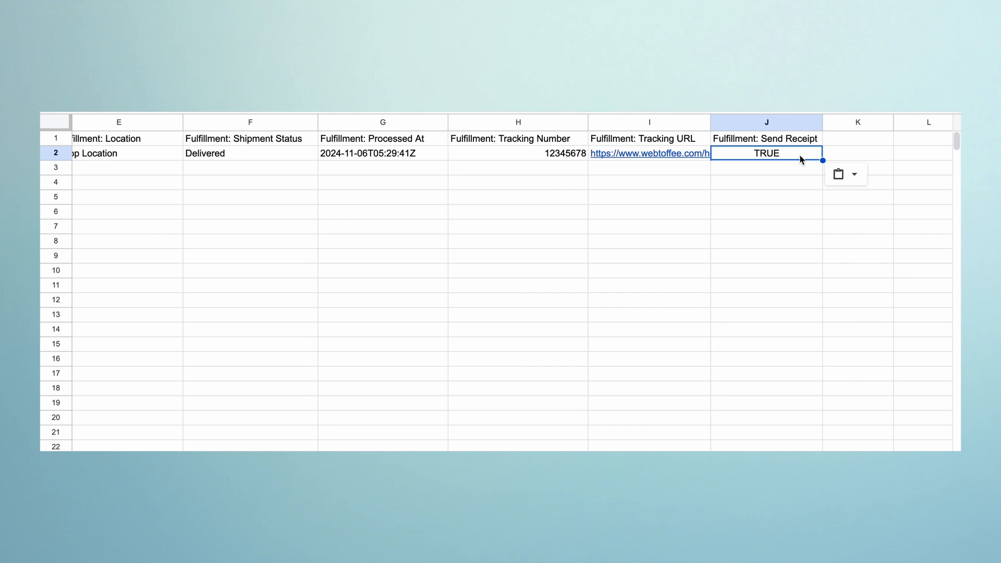
- Paste the same fulfillment values into row 3 for the second order line
left_click(195, 172)
key("ctrl+v")
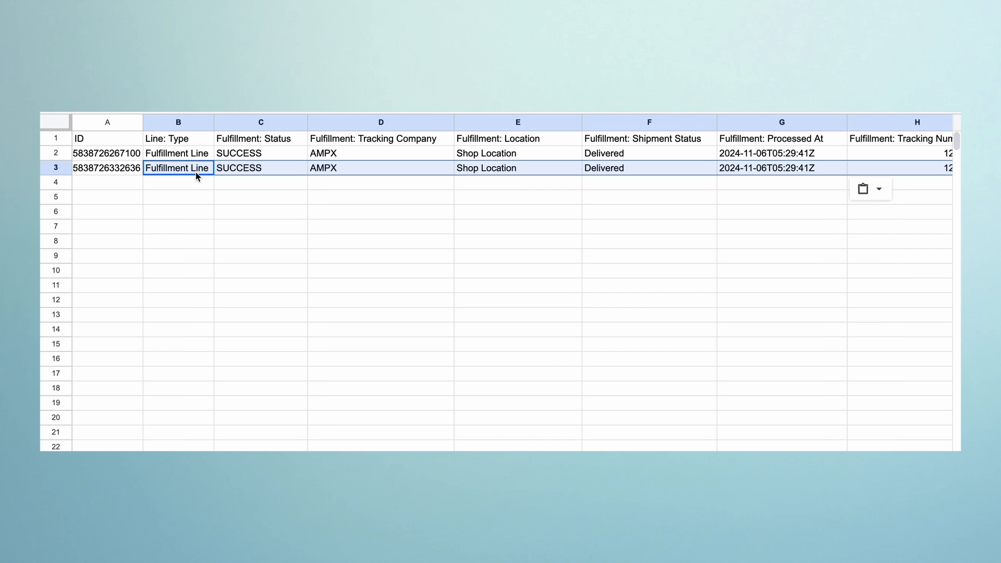
left_click(198, 187)
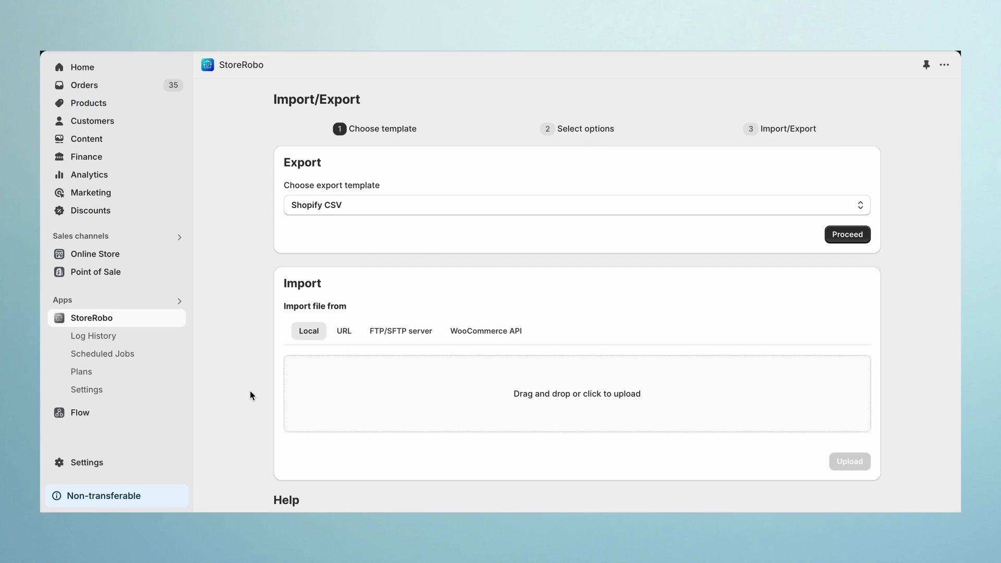
- Upload order-updated-file.csv for import, turn on the file preview, and proceed with the Orders data type
left_click(335, 395)
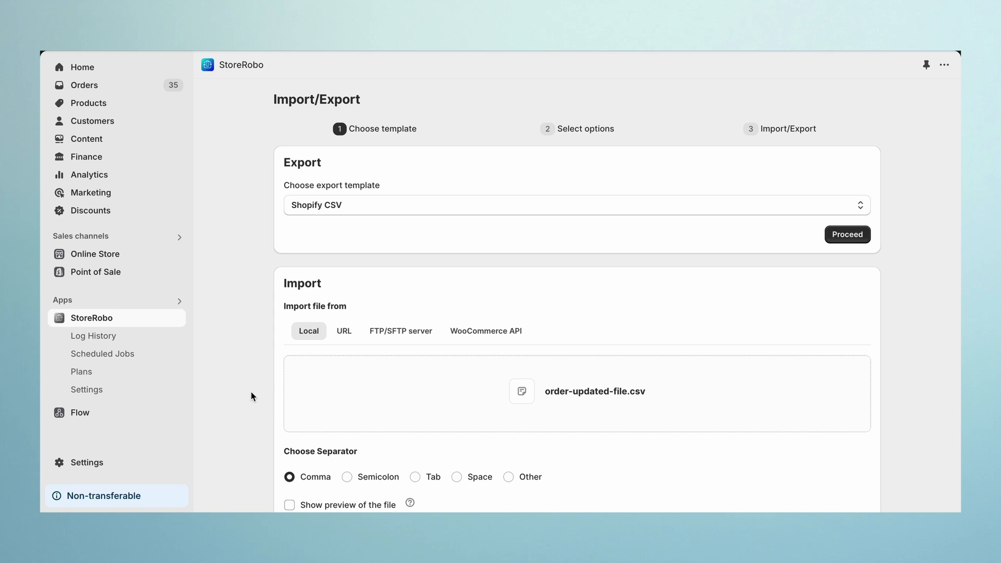
scroll(252, 396, "down", 6)
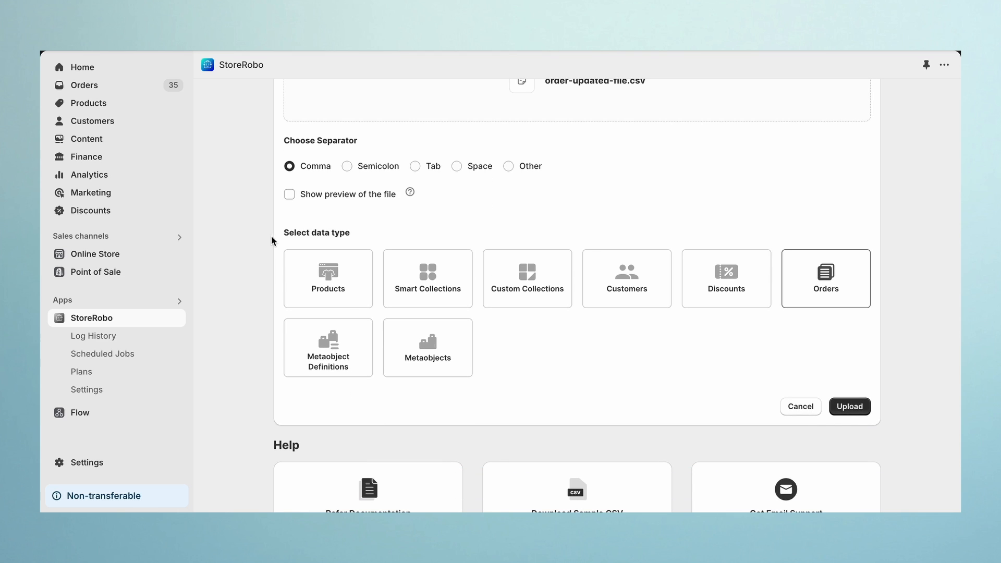
left_click(289, 194)
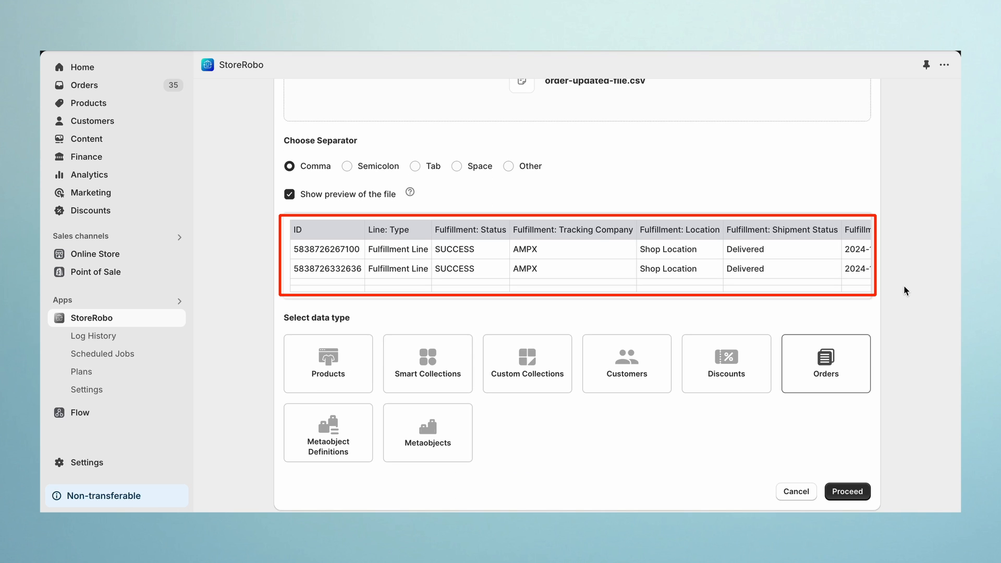
scroll(906, 291, "down", 1)
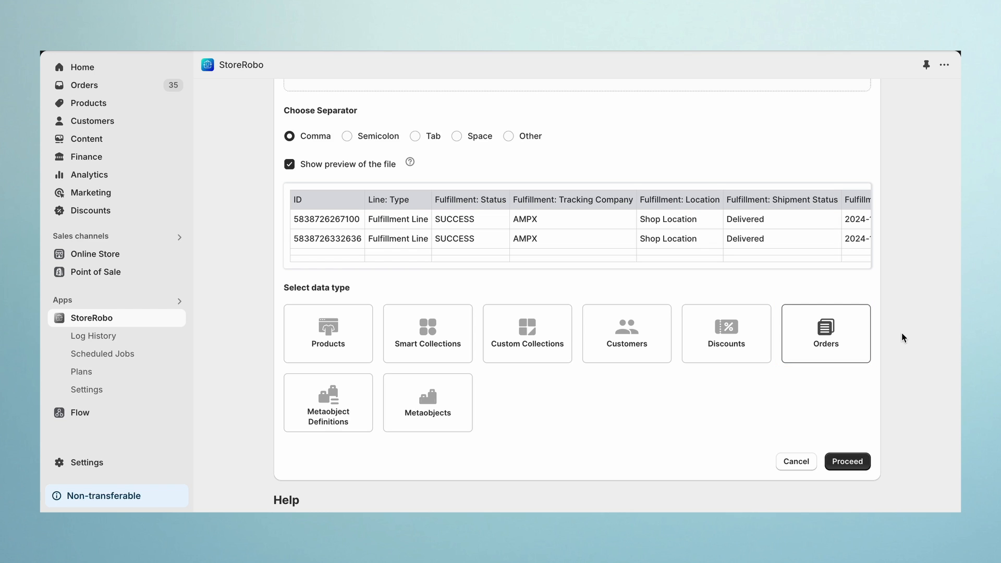
left_click(857, 466)
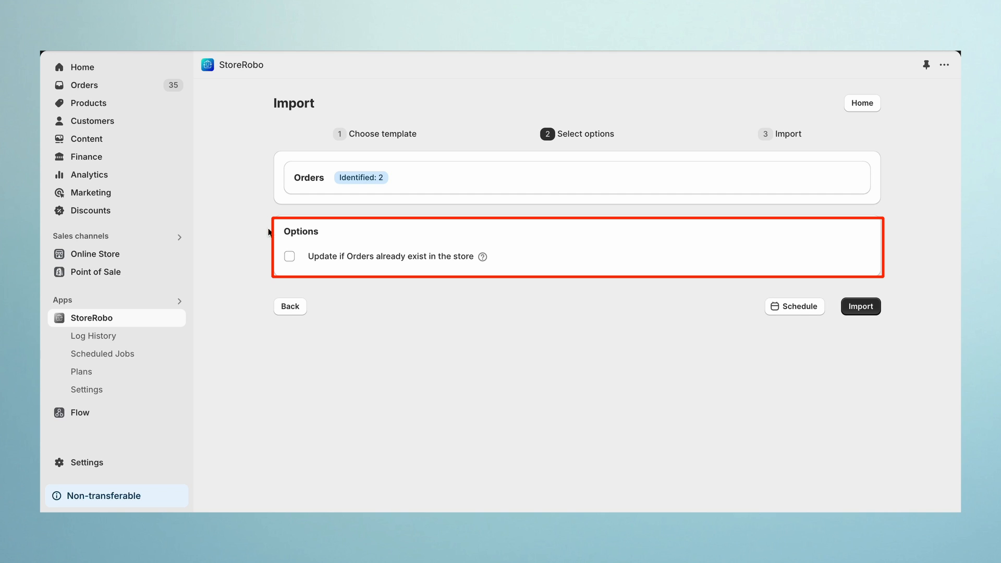
- Enable updating orders that already exist in the store and start the import
left_click(289, 257)
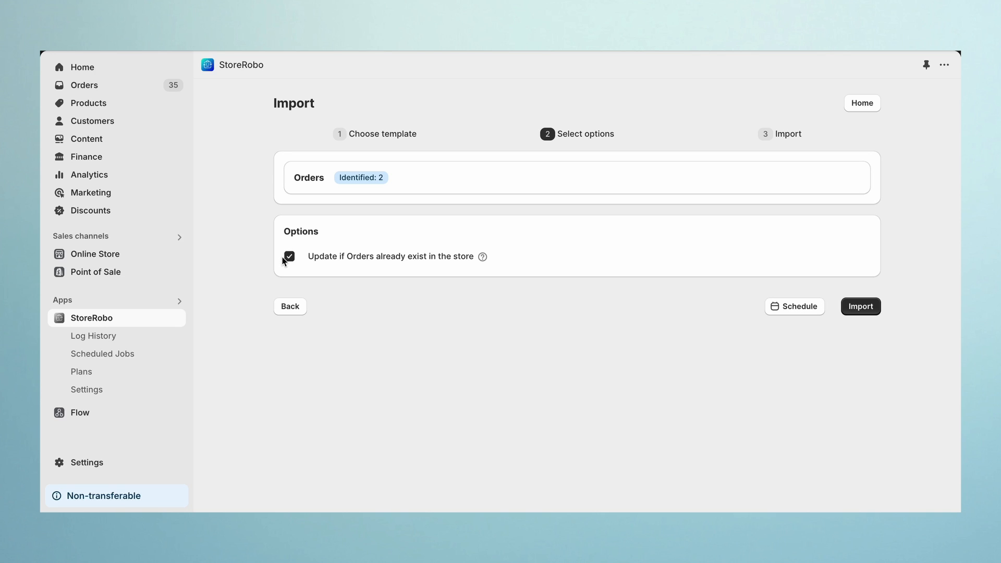
left_click(875, 318)
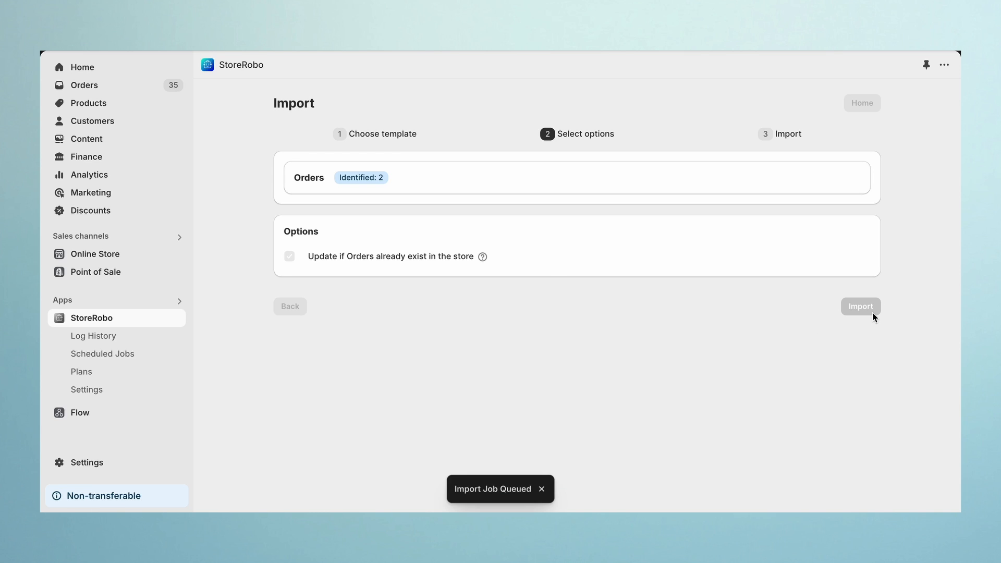